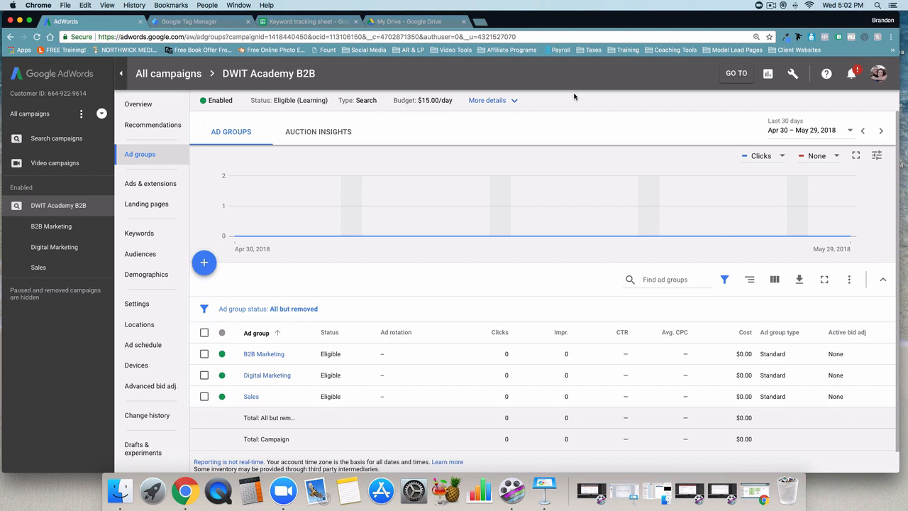
Open Google Analytics from the AdWords tools and select the property's Global Site Tag tracking code.
{"action": "left_click", "coordinate": [792, 74]}
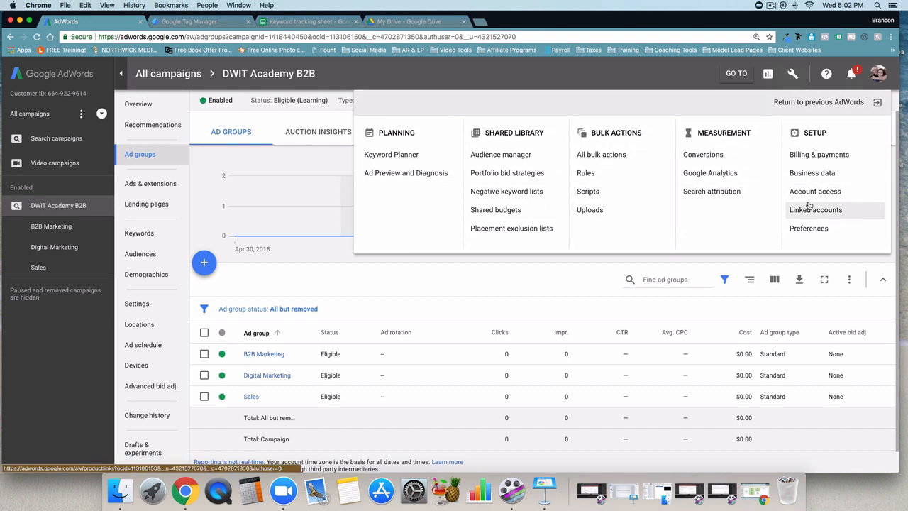
{"action": "left_click", "coordinate": [708, 173]}
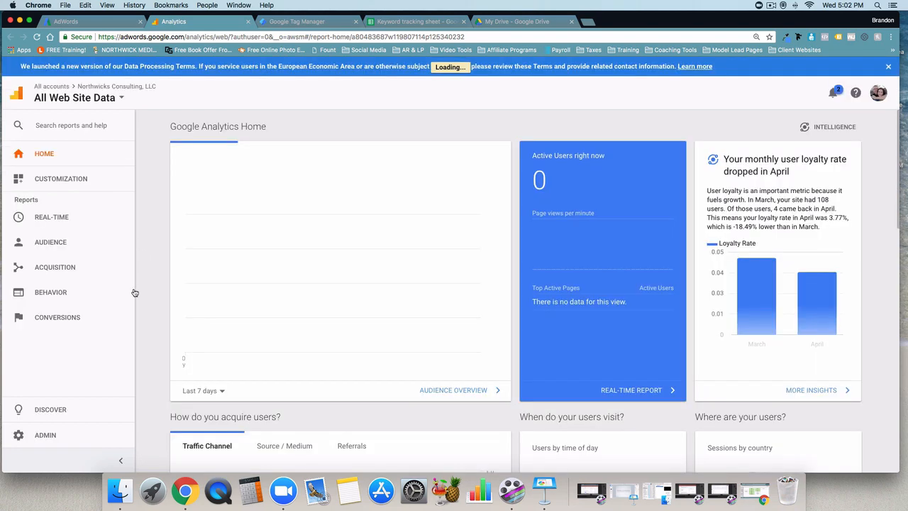
{"action": "left_click", "coordinate": [44, 436]}
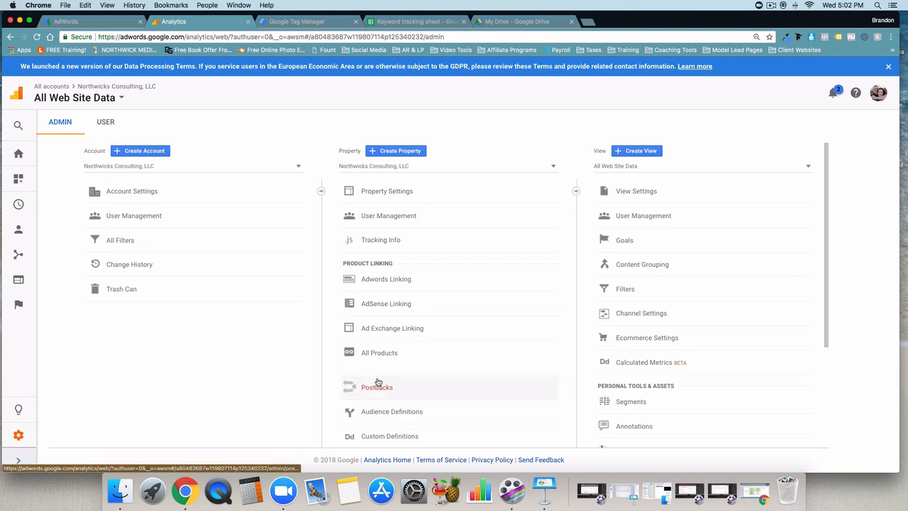
{"action": "left_click", "coordinate": [381, 241]}
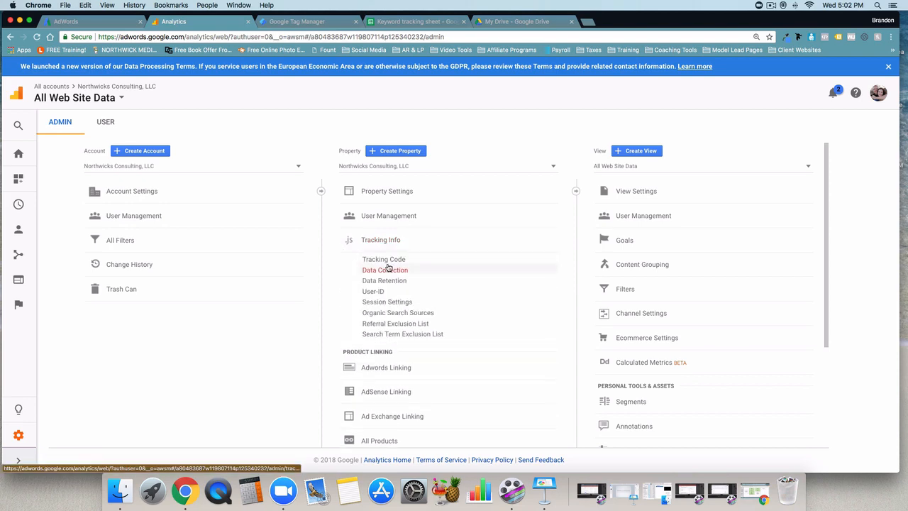
{"action": "left_click", "coordinate": [387, 262]}
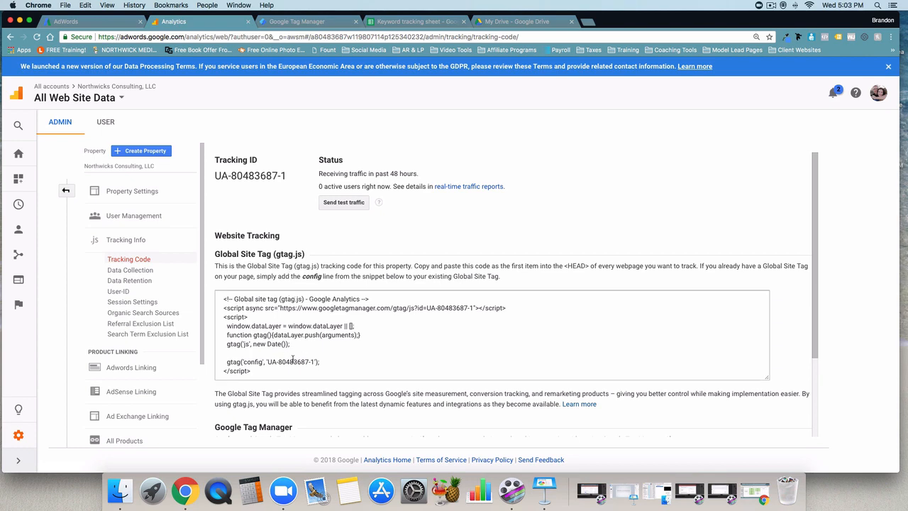
{"action": "scroll", "coordinate": [292, 360], "scroll_direction": "down", "scroll_amount": 2}
{"action": "left_click", "coordinate": [268, 277]}
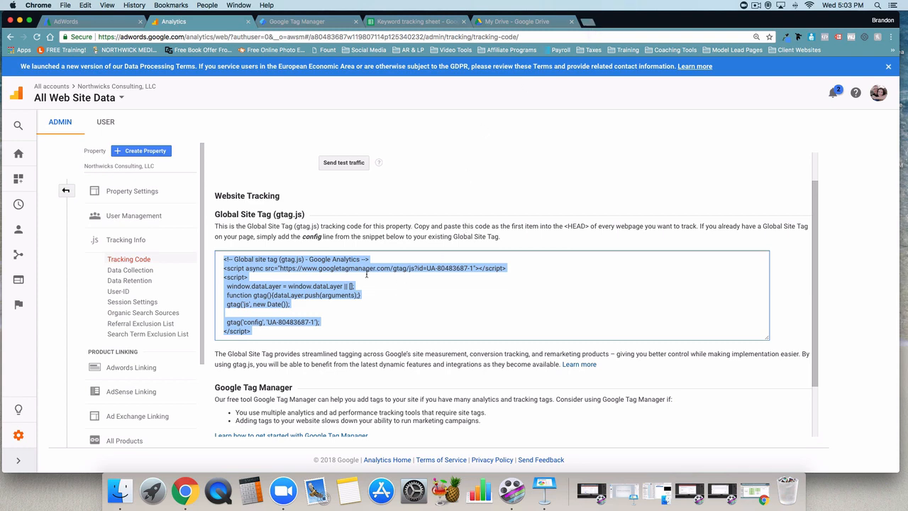
Open northwicksconsulting.com/do-whatever-it-takes-academy in a new tab and check its installed tags with Google Tag Assistant.
{"action": "left_click", "coordinate": [588, 23]}
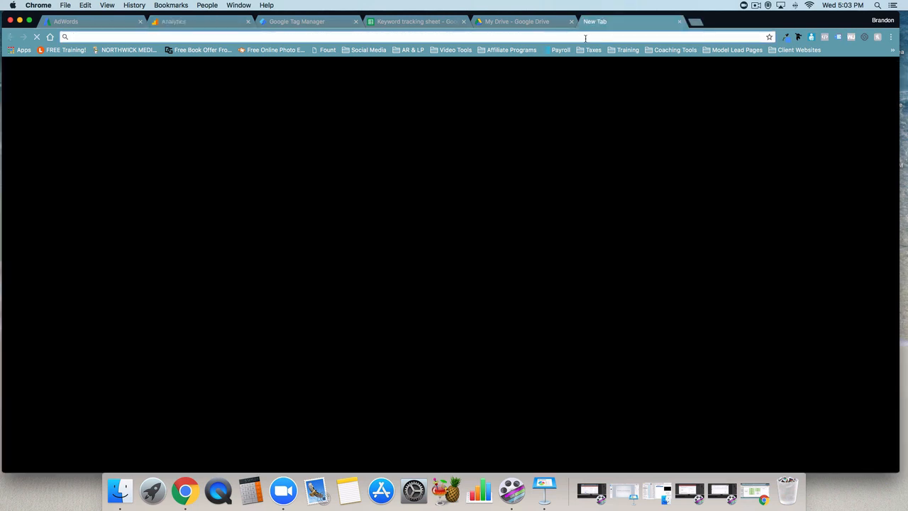
{"action": "type", "text": "northe"}
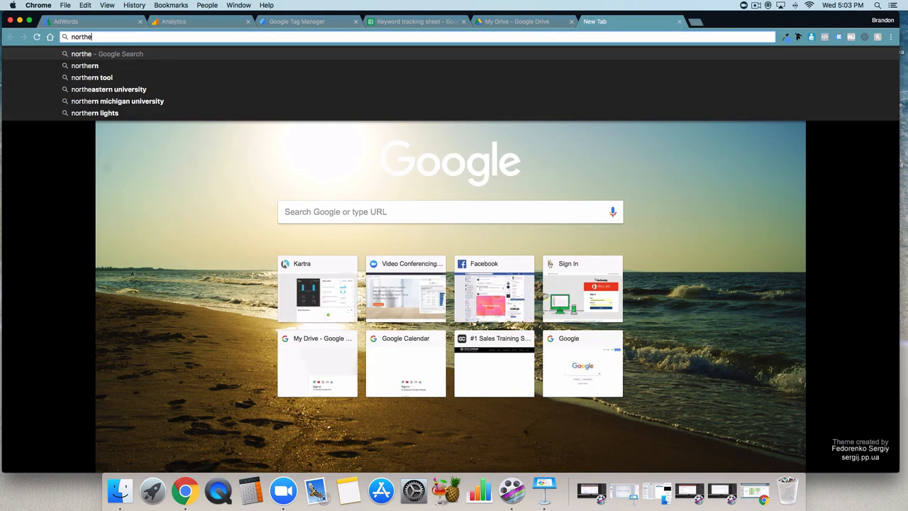
{"action": "key", "text": "BackSpace"}
{"action": "key", "text": "Down"}
{"action": "key", "text": "Down"}
{"action": "key", "text": "Return"}
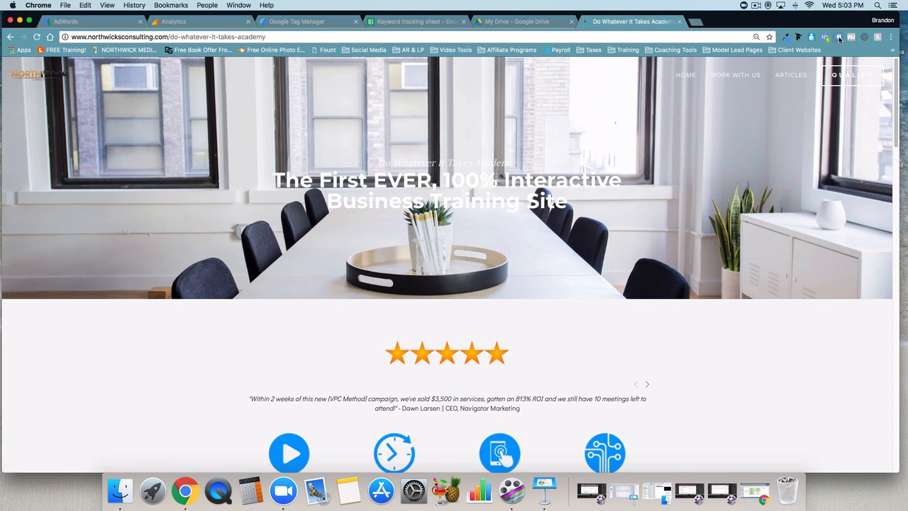
{"action": "left_click", "coordinate": [838, 37]}
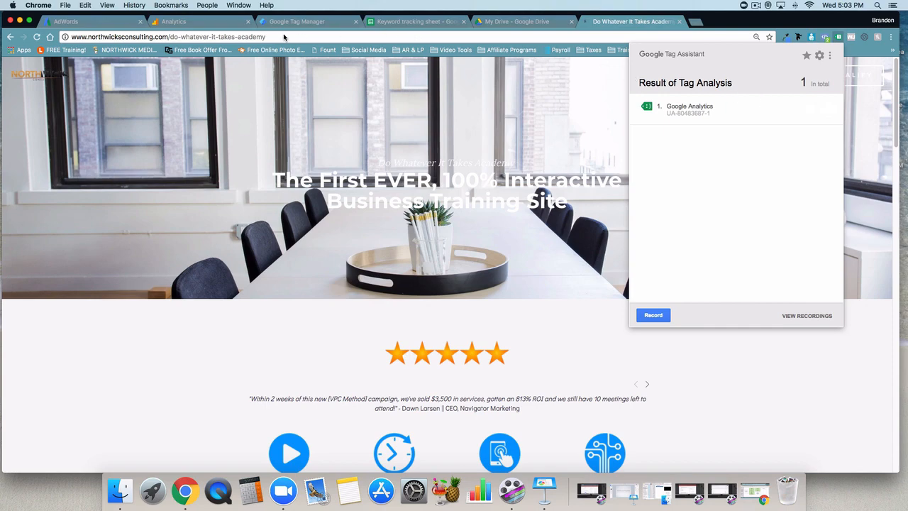
Review the Google Tag Manager section below the Analytics tracking code and view the website's container workspace in Tag Manager.
{"action": "left_click", "coordinate": [194, 24]}
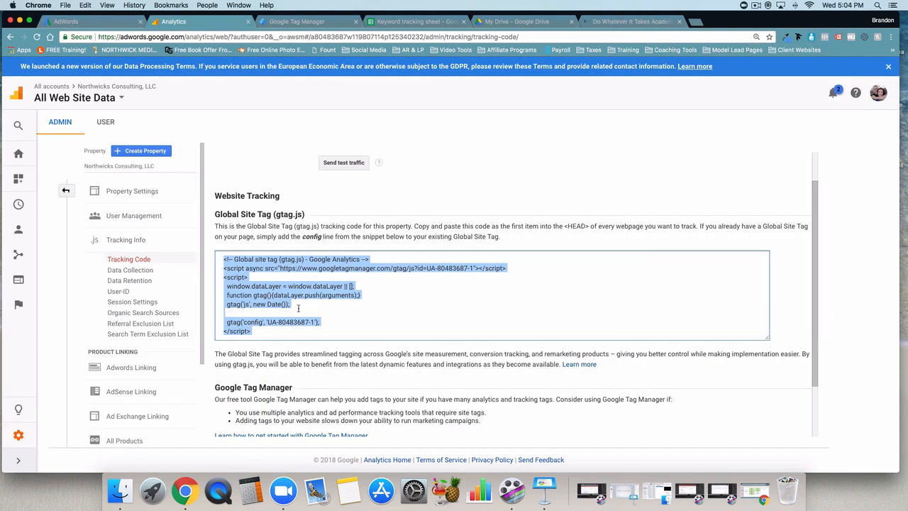
{"action": "scroll", "coordinate": [298, 311], "scroll_direction": "down", "scroll_amount": 2}
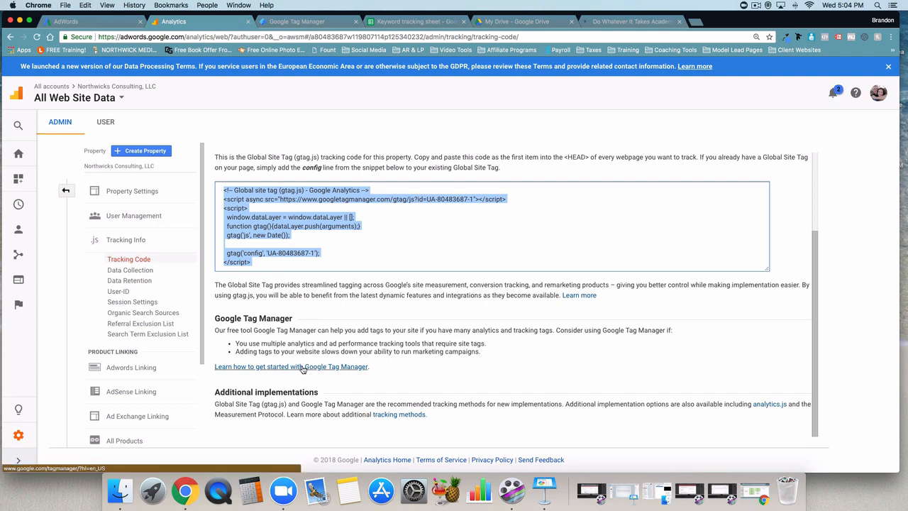
{"action": "left_click", "coordinate": [309, 22]}
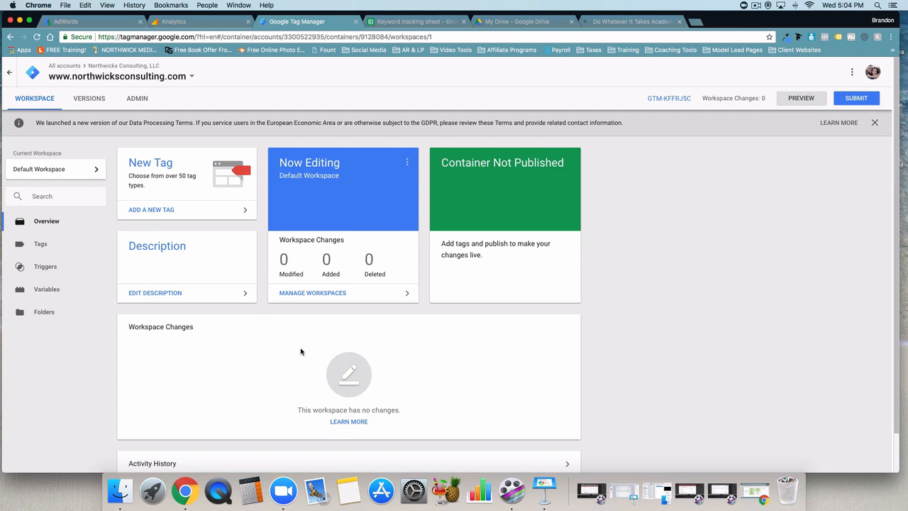
Switch back to Google Analytics, turn on Remarketing in the property's Data Collection settings, and save.
{"action": "left_click", "coordinate": [205, 20]}
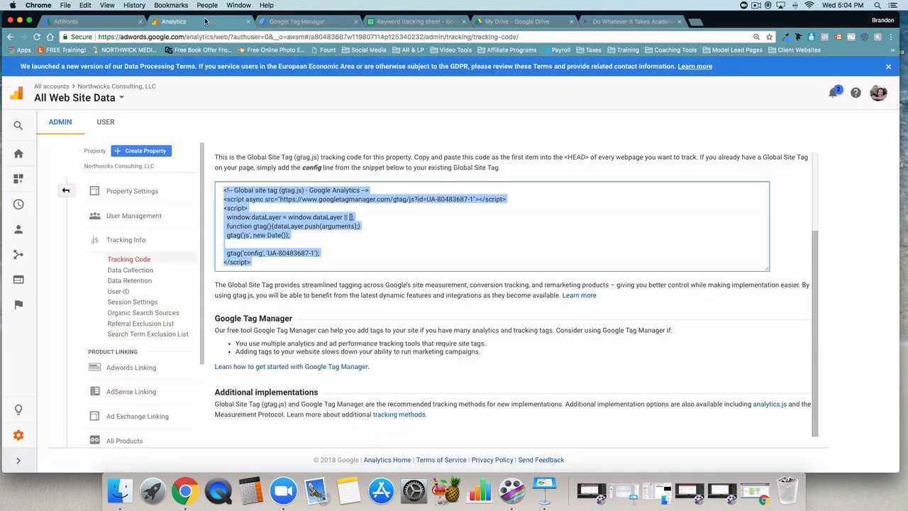
{"action": "left_click", "coordinate": [373, 143]}
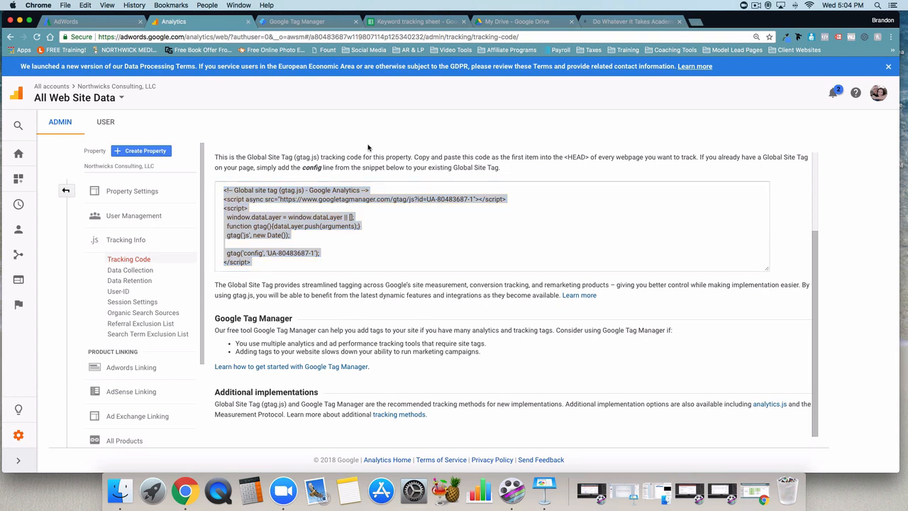
{"action": "left_click", "coordinate": [136, 274]}
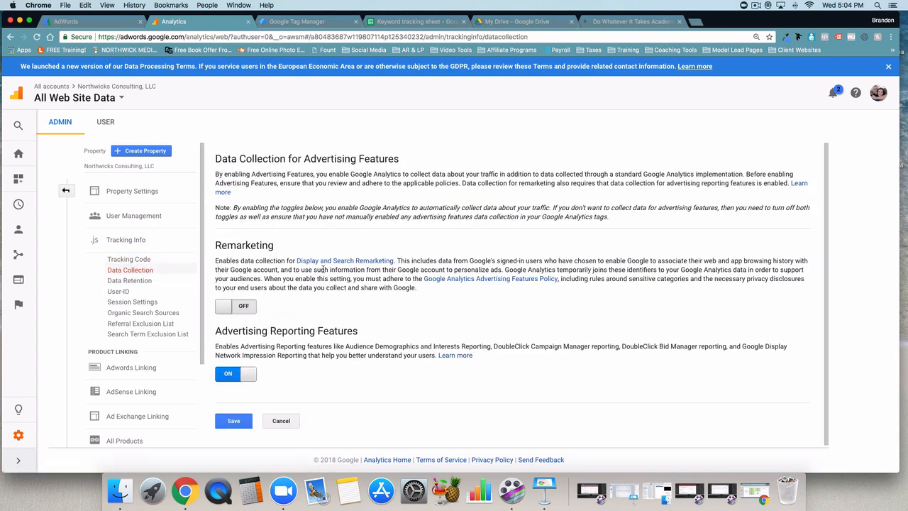
{"action": "left_click", "coordinate": [242, 305]}
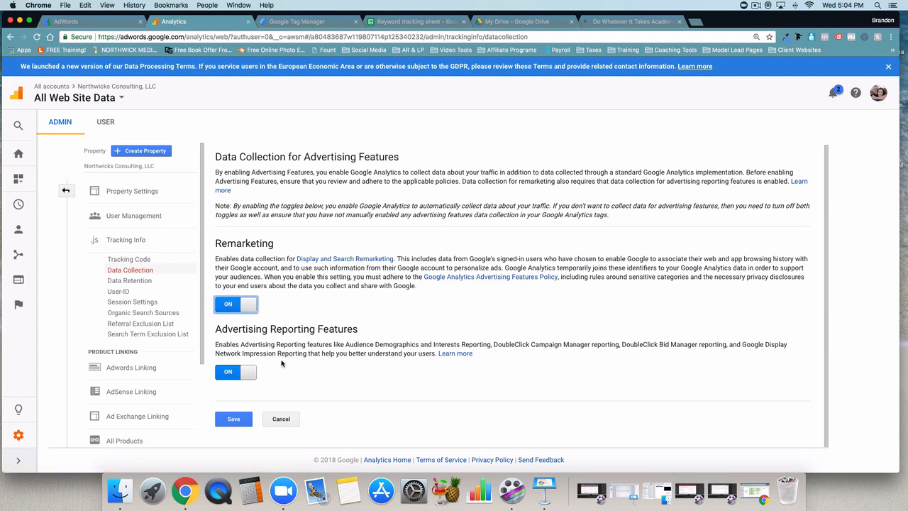
{"action": "left_click", "coordinate": [234, 418]}
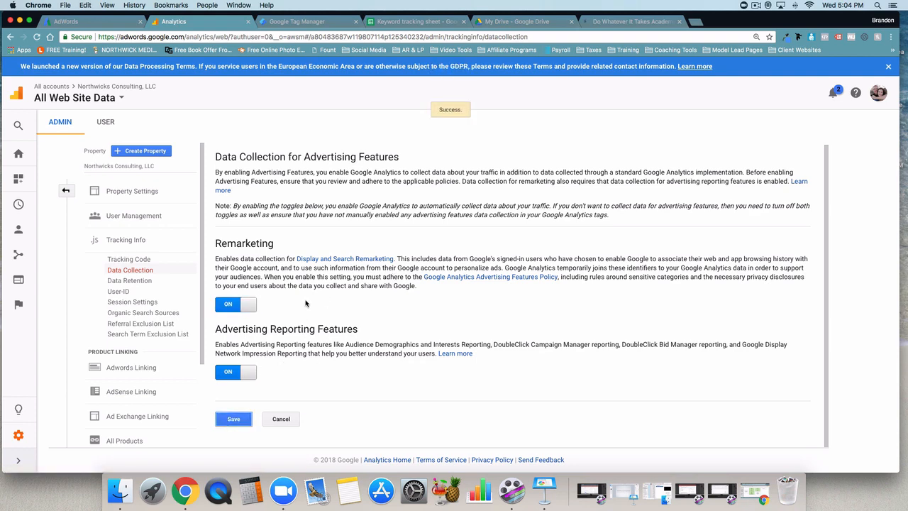
Review the user and event data retention periods, keep 26 months, and save the Data Retention settings.
{"action": "left_click", "coordinate": [135, 283]}
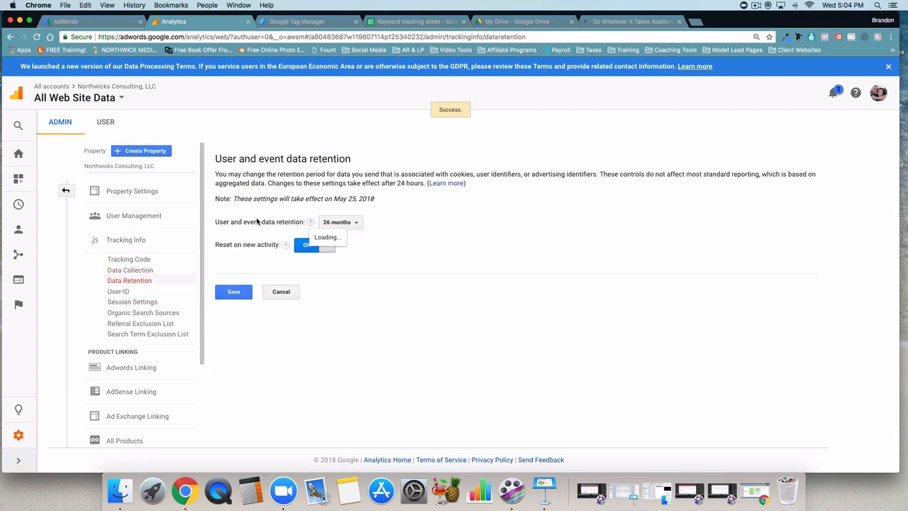
{"action": "left_click", "coordinate": [350, 225]}
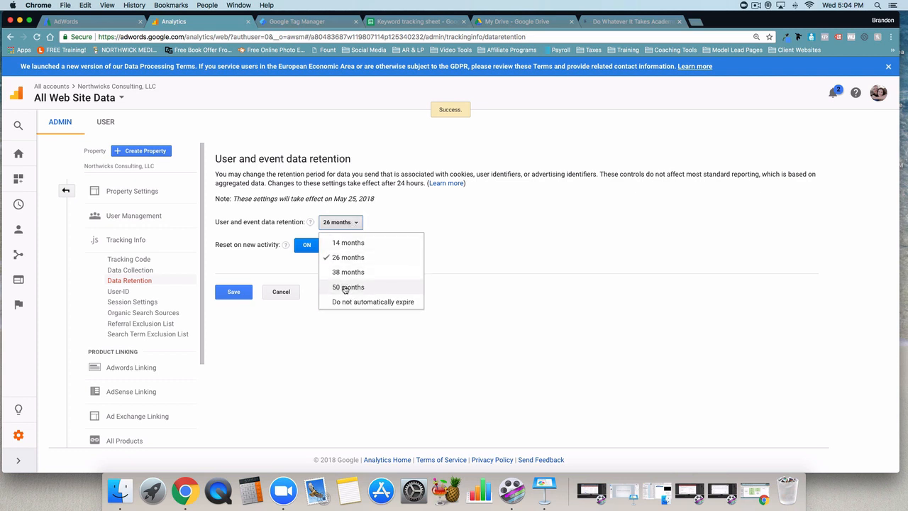
{"action": "left_click", "coordinate": [439, 220]}
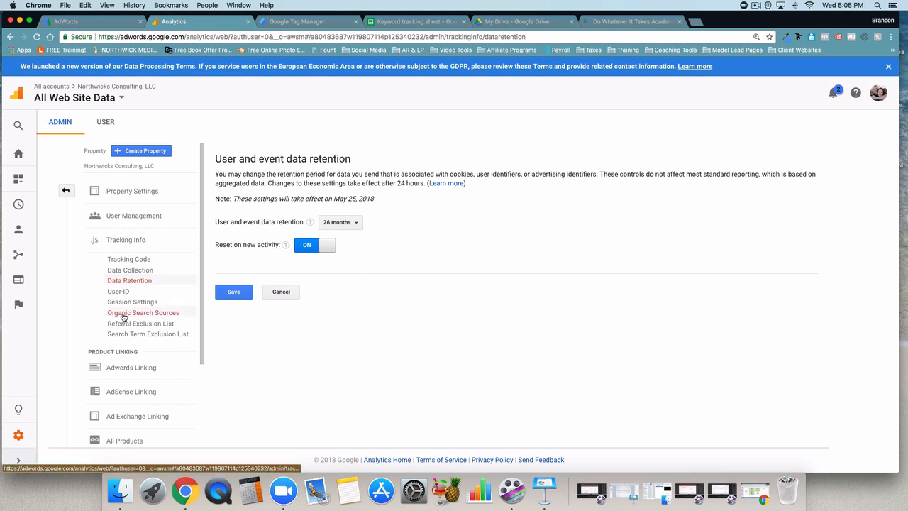
{"action": "left_click", "coordinate": [233, 291]}
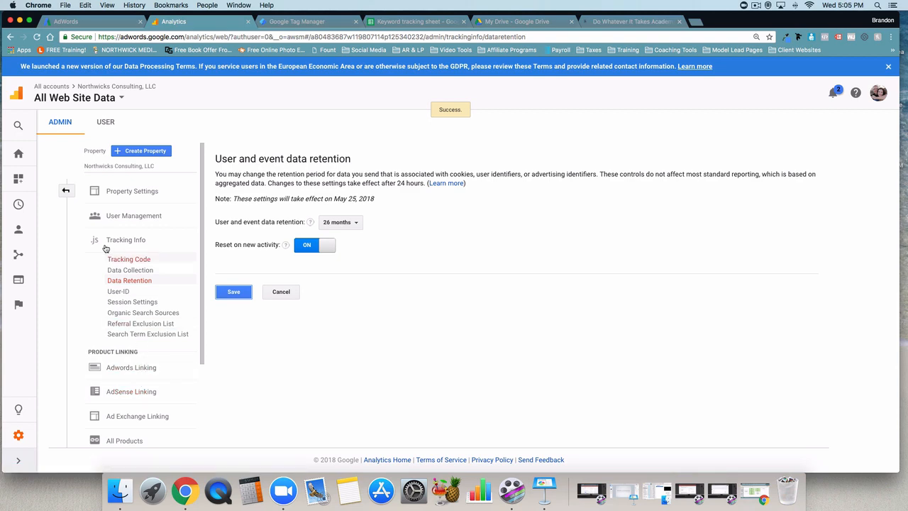
Review where AdWords links to Google Analytics, and return to the Analytics Admin overview with the navigation labels expanded.
{"action": "left_click", "coordinate": [99, 19]}
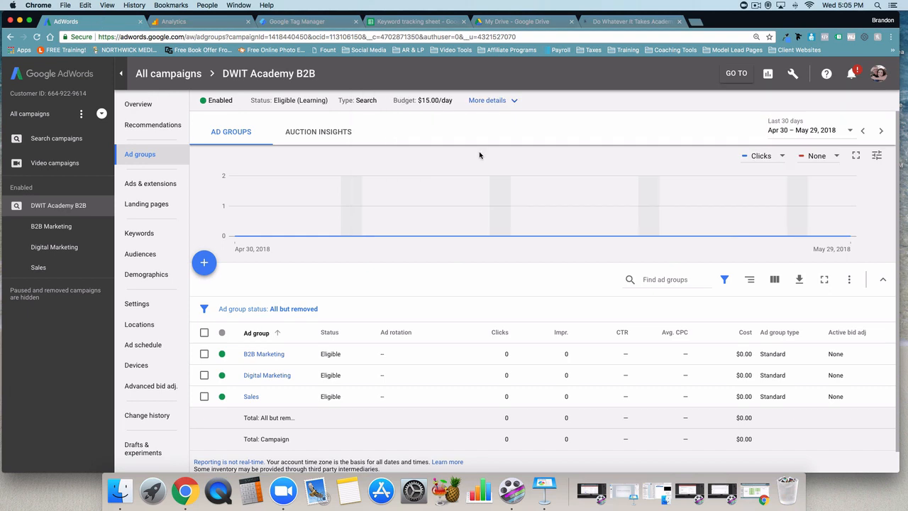
{"action": "left_click", "coordinate": [793, 76]}
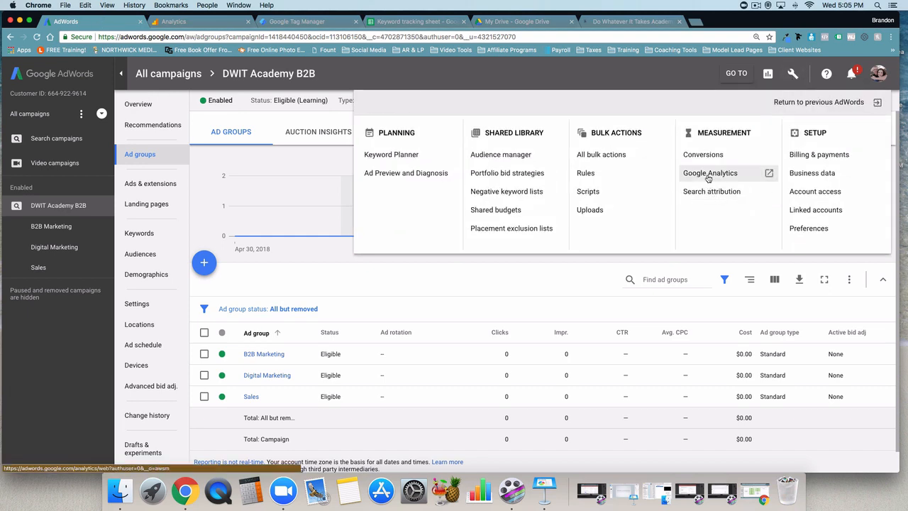
{"action": "left_click", "coordinate": [184, 21]}
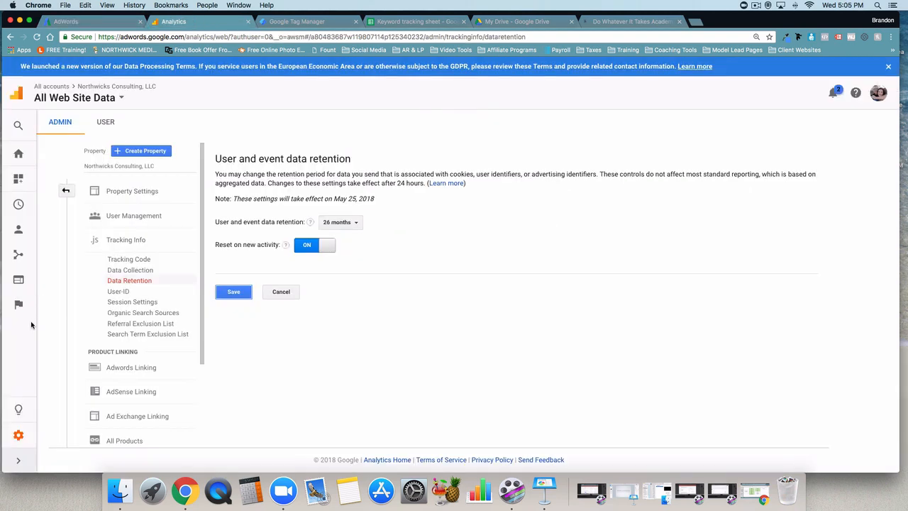
{"action": "left_click", "coordinate": [19, 435]}
{"action": "left_click", "coordinate": [19, 461]}
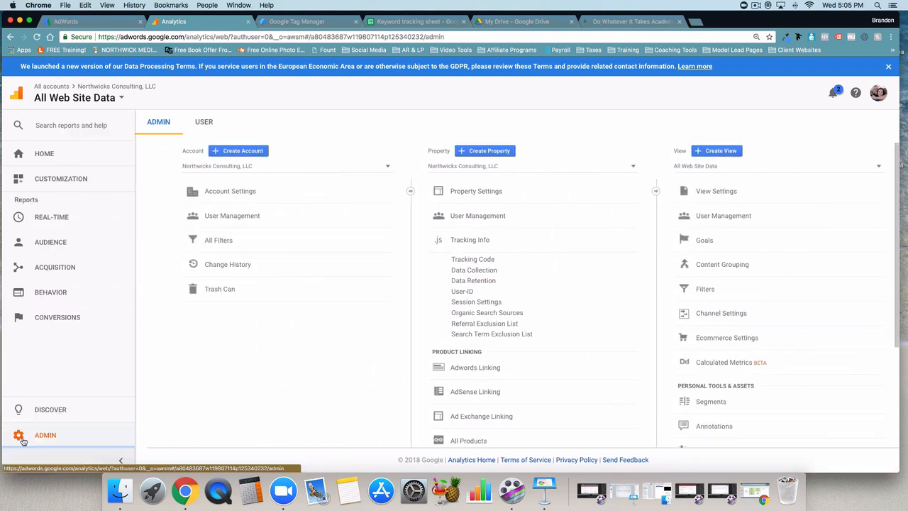